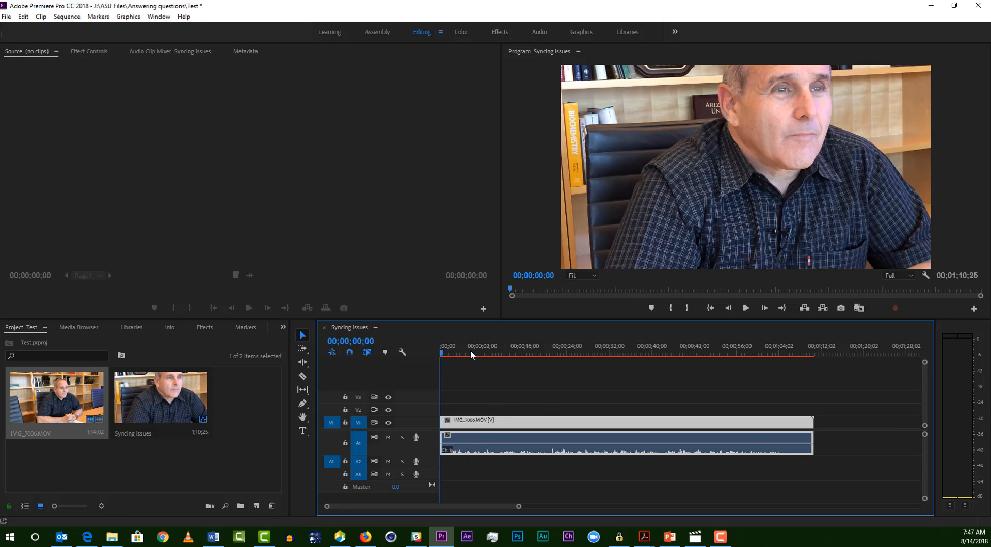
Step: Scrub to about 15 seconds and unlink the video and audio of IMG_7006.MOV
drag(472, 349, 519, 349)
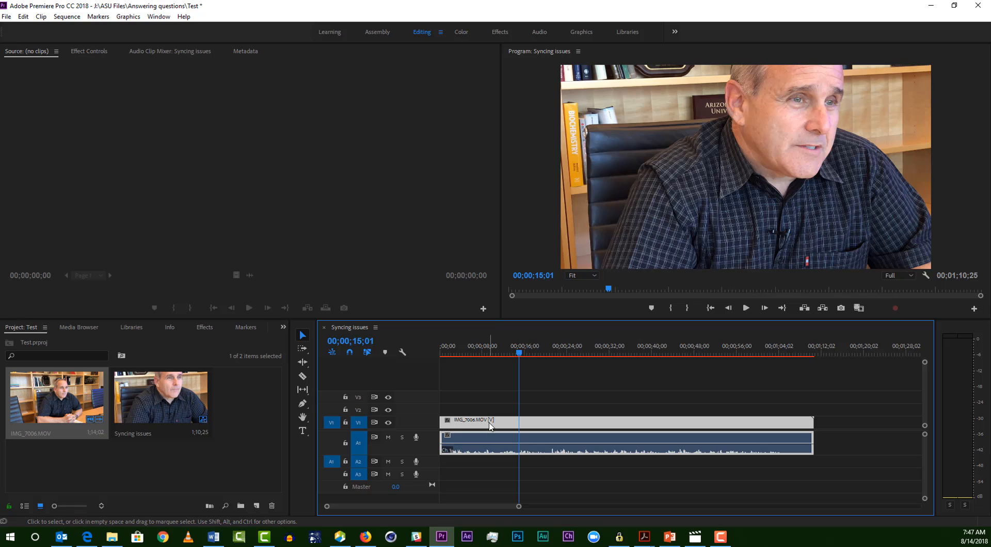
drag(490, 425, 471, 436)
right_click(502, 427)
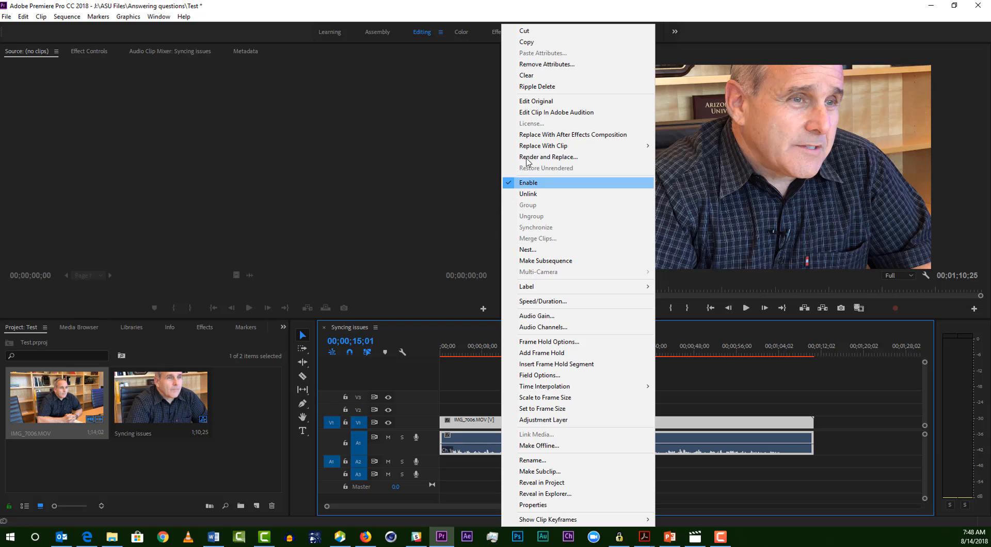
click(537, 196)
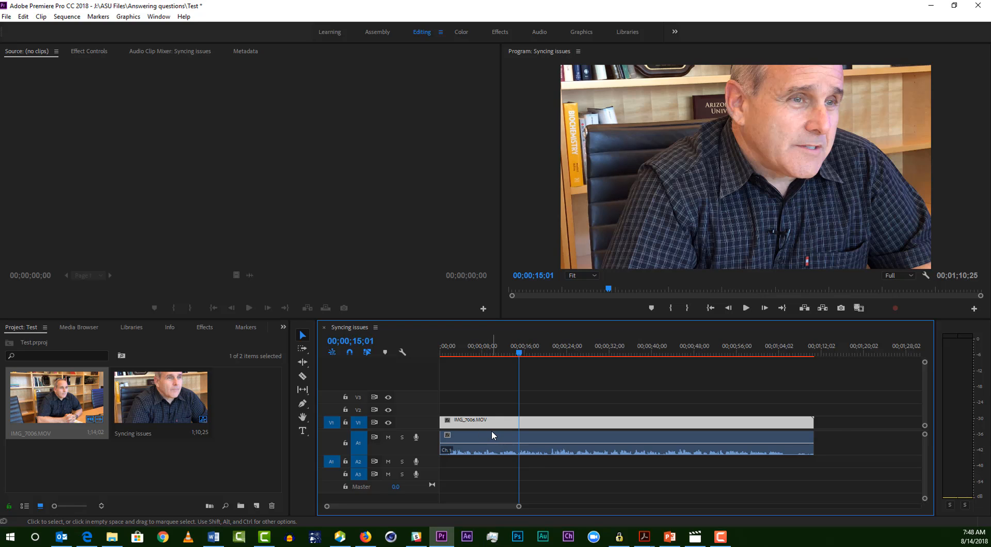
Step: Shift the audio clip on A1 about 2 seconds later than the video and play the offset from around 10 seconds
mouse_move(492, 436)
mouse_down()
mouse_move(527, 440)
mouse_move(473, 442)
mouse_move(501, 443)
mouse_up()
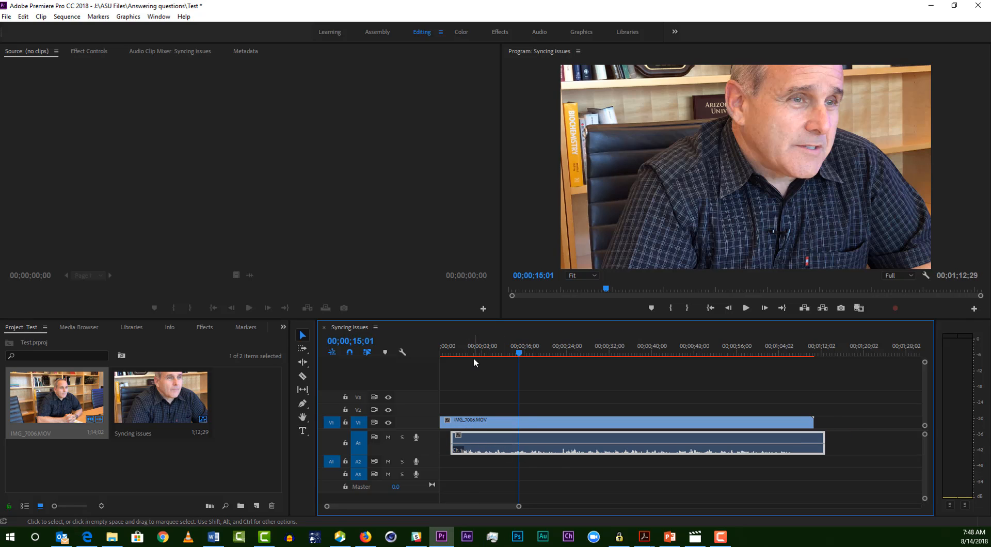
click(491, 354)
click(746, 307)
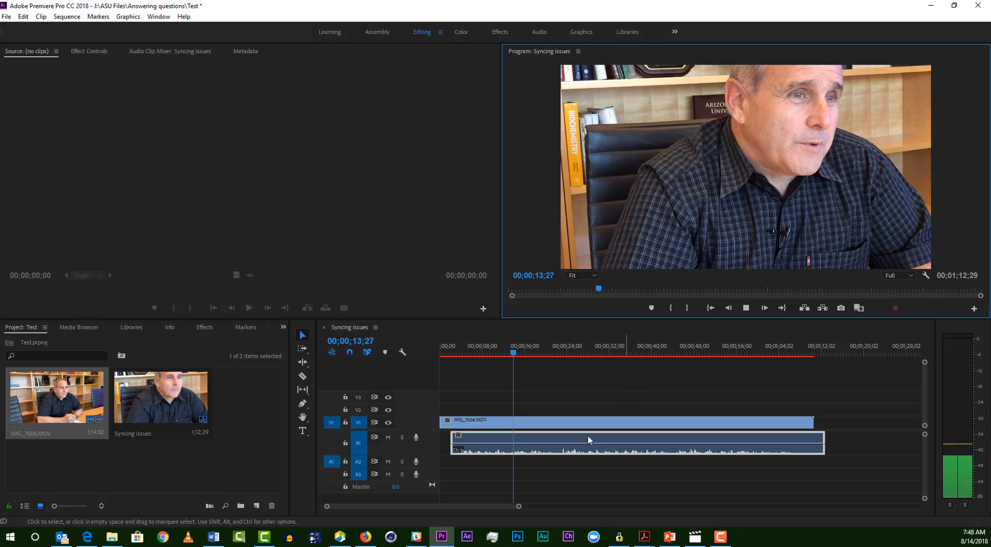
Step: Move the video clip on V1 about 2 seconds later to line up with the audio's start, and play back the sync
drag(512, 422, 523, 424)
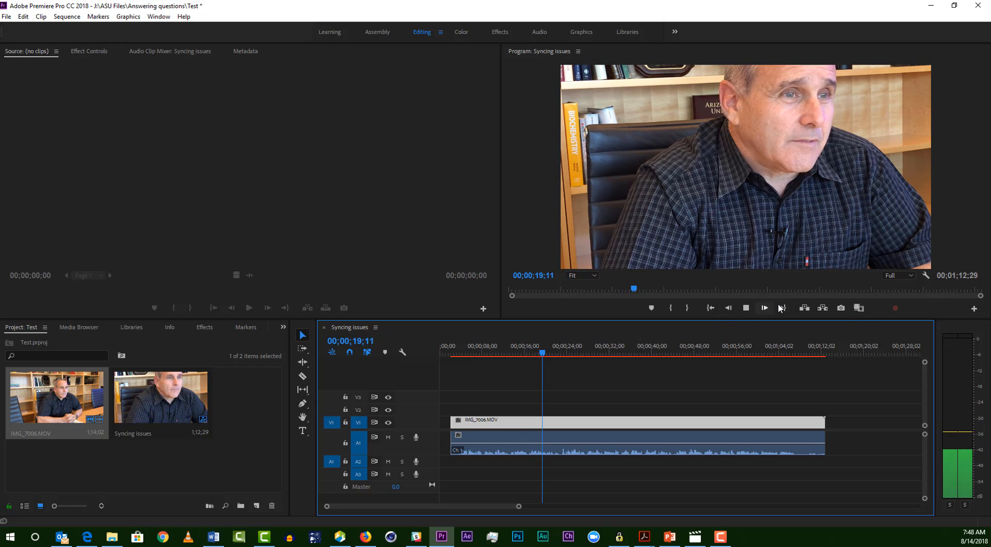
click(745, 315)
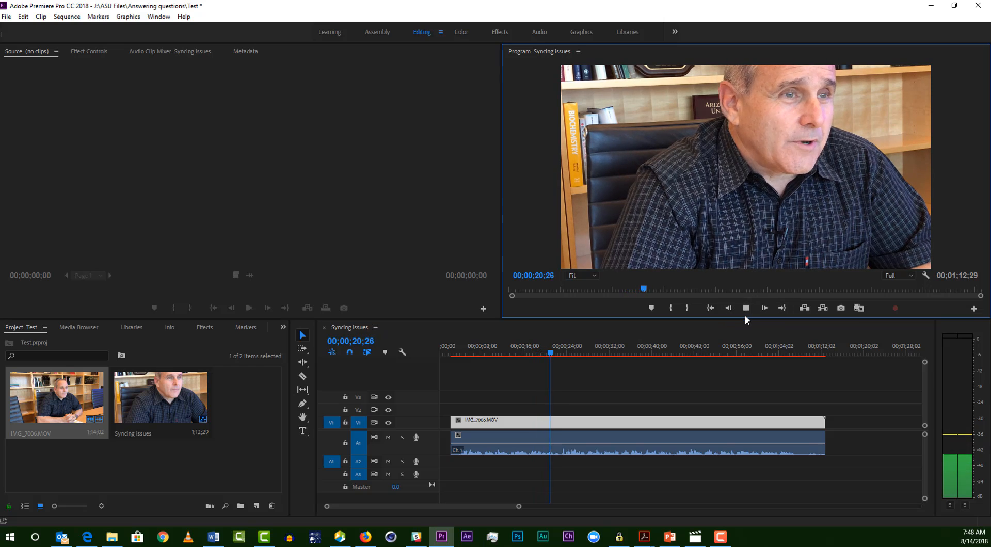
click(744, 311)
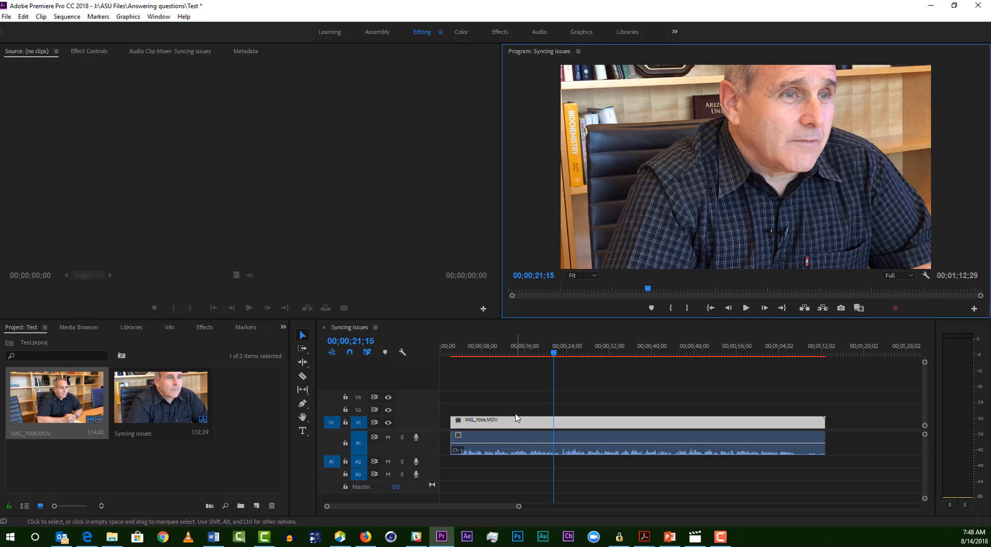
Step: Move the video clip about 2 seconds later and shift the audio clip by the same amount so their starts align
mouse_move(524, 424)
mouse_down()
mouse_move(543, 425)
mouse_move(523, 425)
mouse_up()
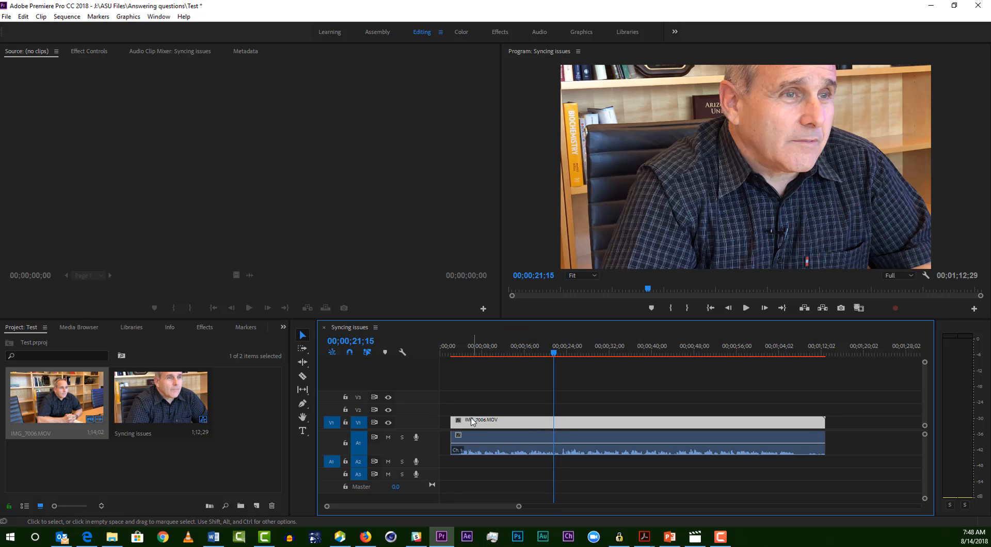
click(354, 355)
mouse_move(518, 426)
mouse_down()
mouse_move(557, 413)
mouse_move(510, 433)
mouse_move(527, 428)
mouse_up()
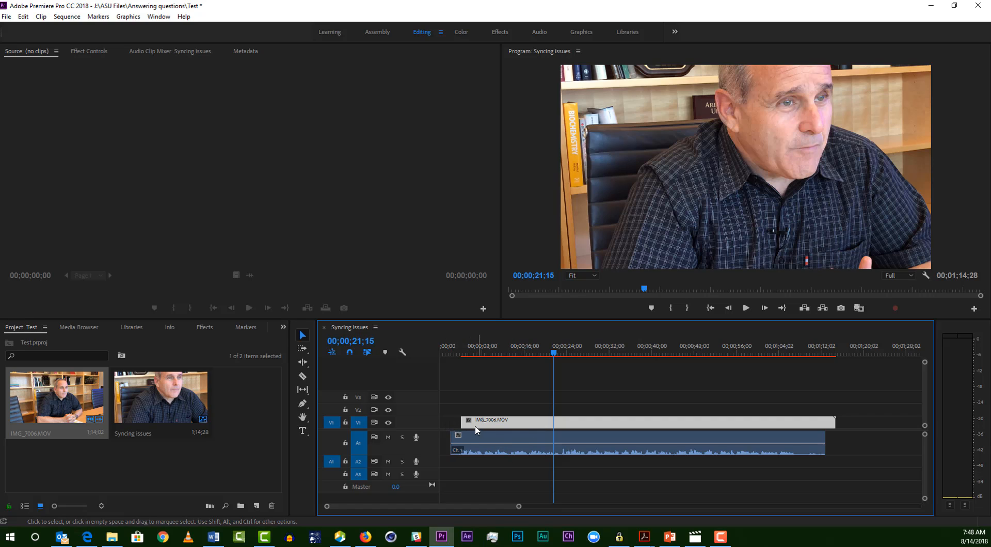
drag(487, 439, 499, 438)
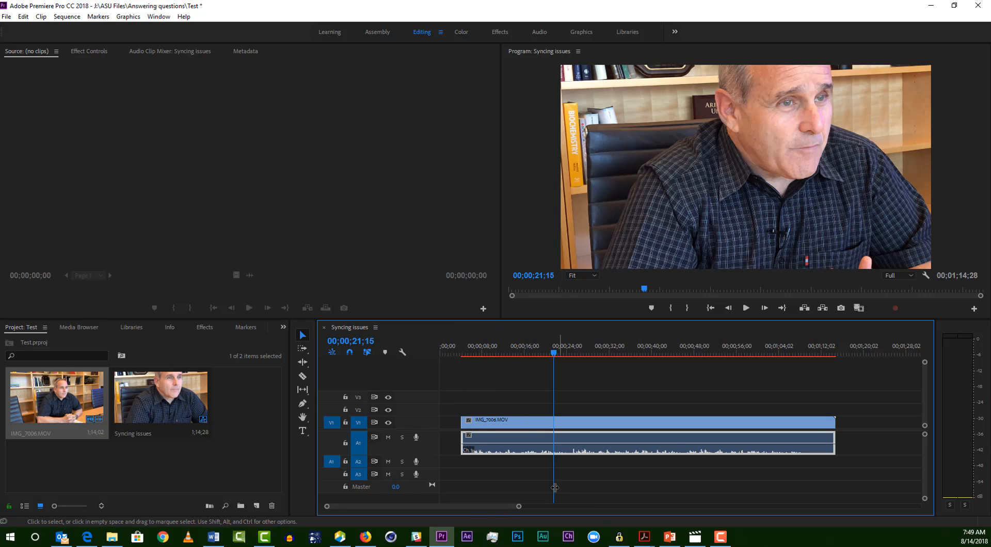
Step: Place the playhead at 00;00;19;10 for a close view of the waveform and select both the video and audio clips
drag(519, 506, 449, 516)
drag(555, 354, 578, 387)
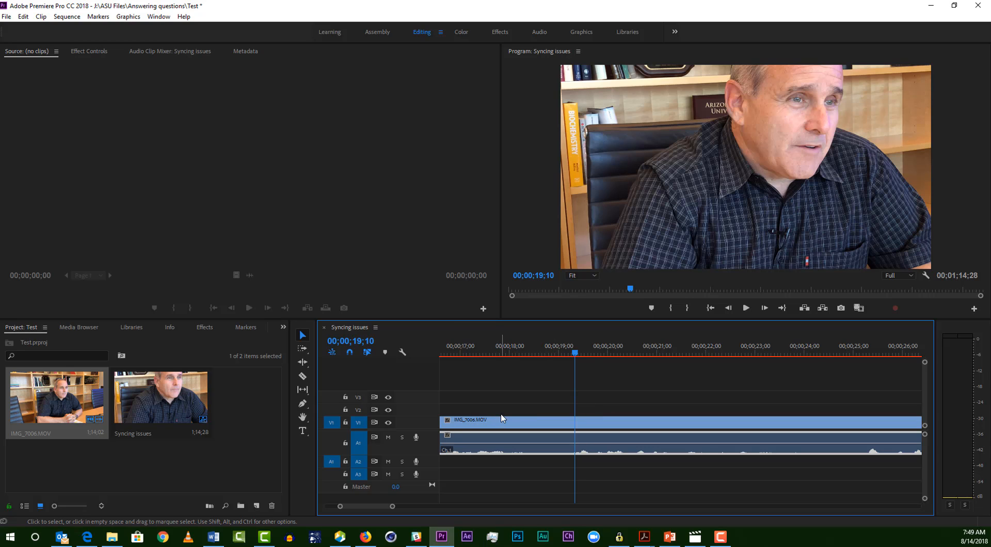
drag(503, 403, 537, 450)
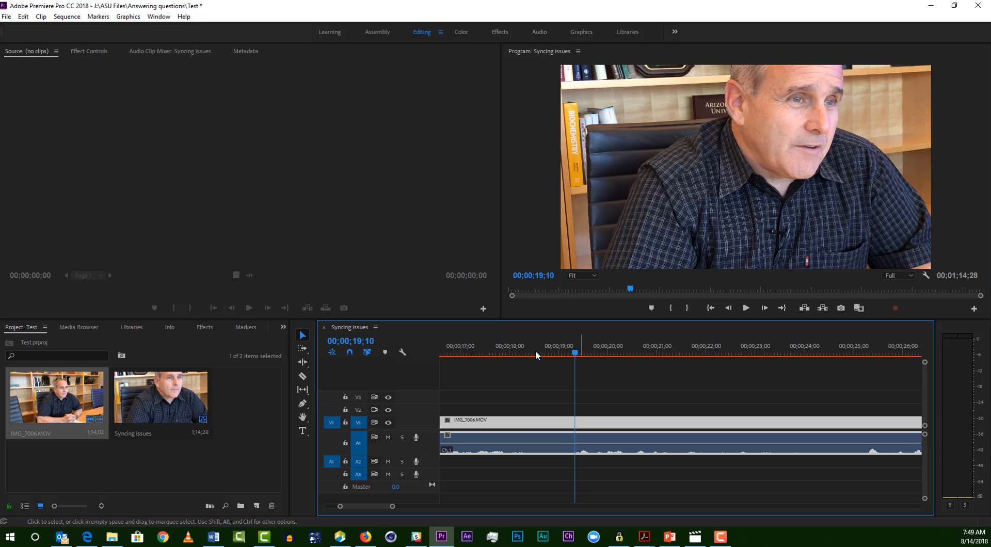
Step: Scrub through the sequence to compare sync at several points, from 00;00;17;14 to 00;00;47;19 and back to about 00;00;07;15
drag(555, 354, 482, 356)
scroll(522, 376, up, 6)
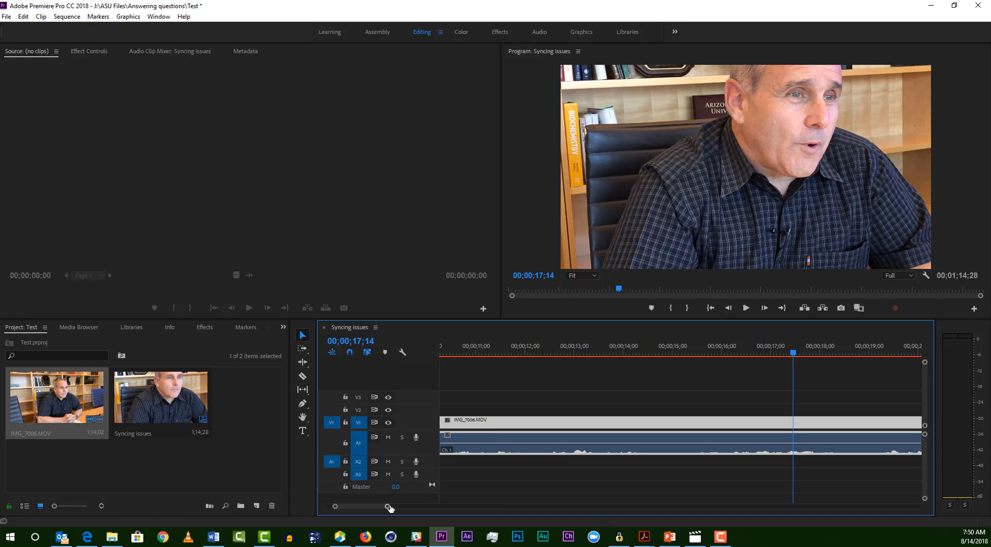
drag(387, 507, 469, 507)
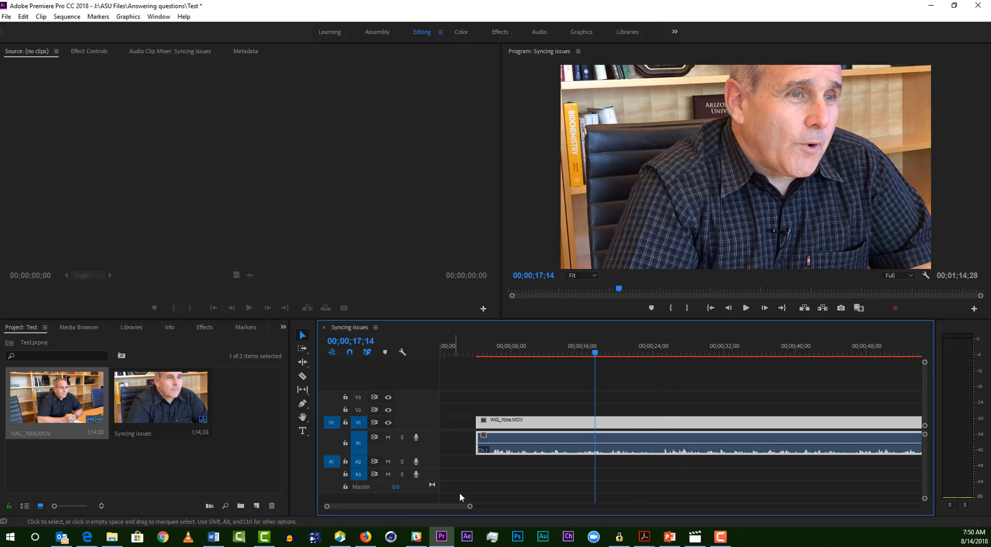
click(501, 351)
drag(503, 351, 861, 367)
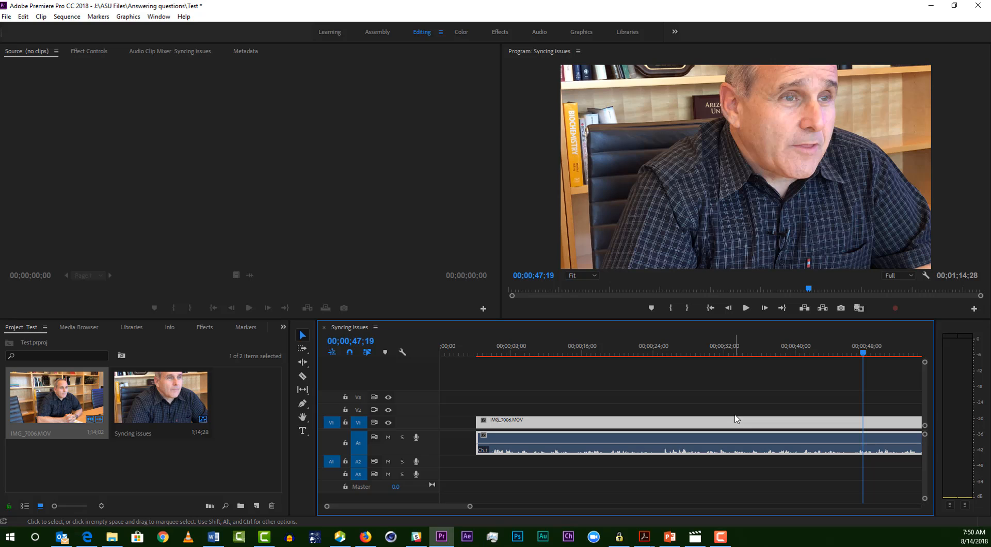
click(508, 352)
key(Left)
key(Left)
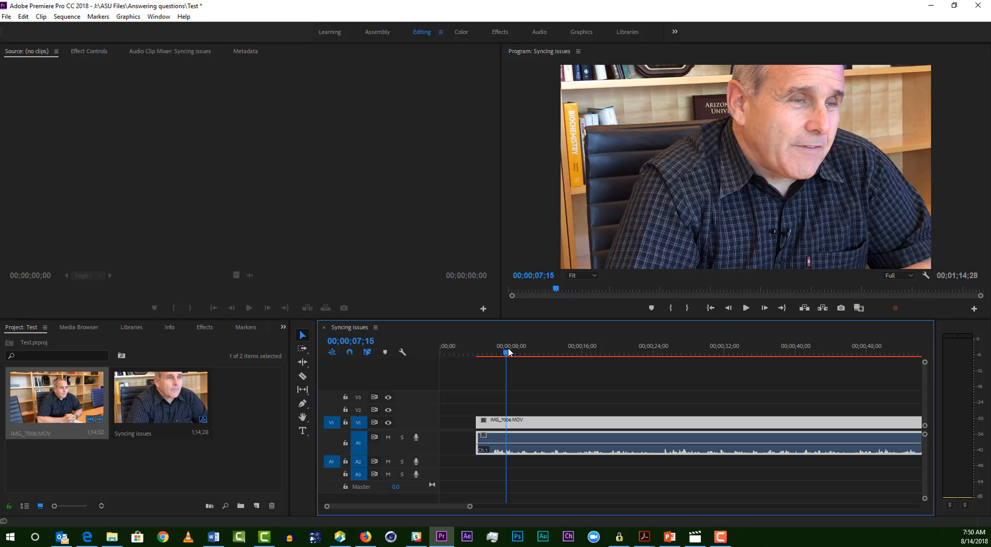
Step: Cut only the audio clip on A1 at 00;00;24;08
drag(493, 353, 658, 312)
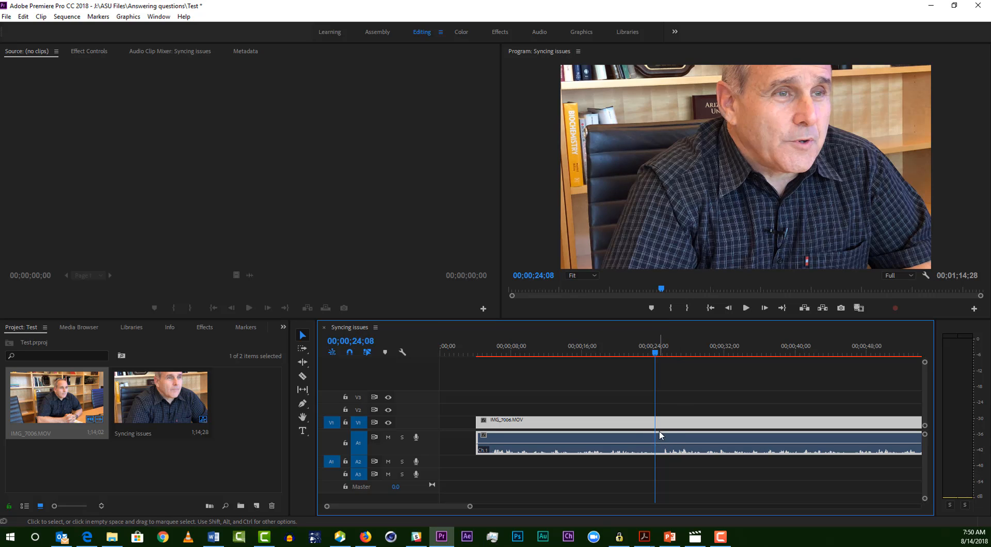
key(c)
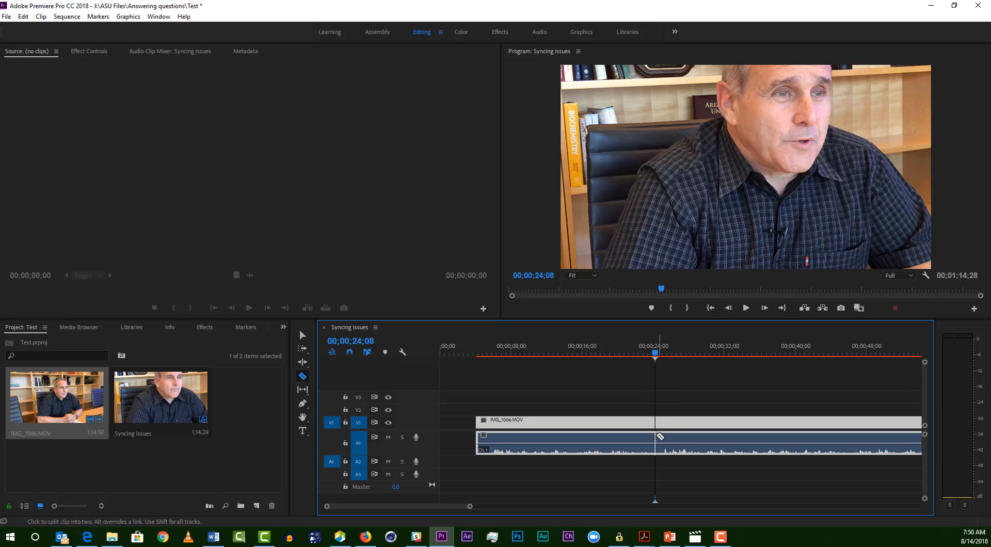
click(655, 436)
key(v)
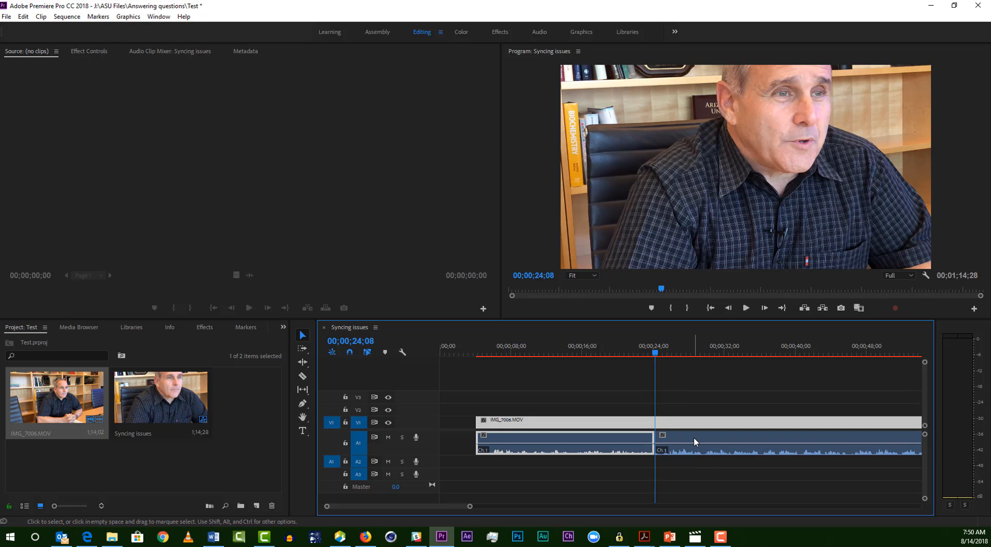
Step: Set the speed of the audio segment after the cut to about 105% and play the result
right_click(697, 434)
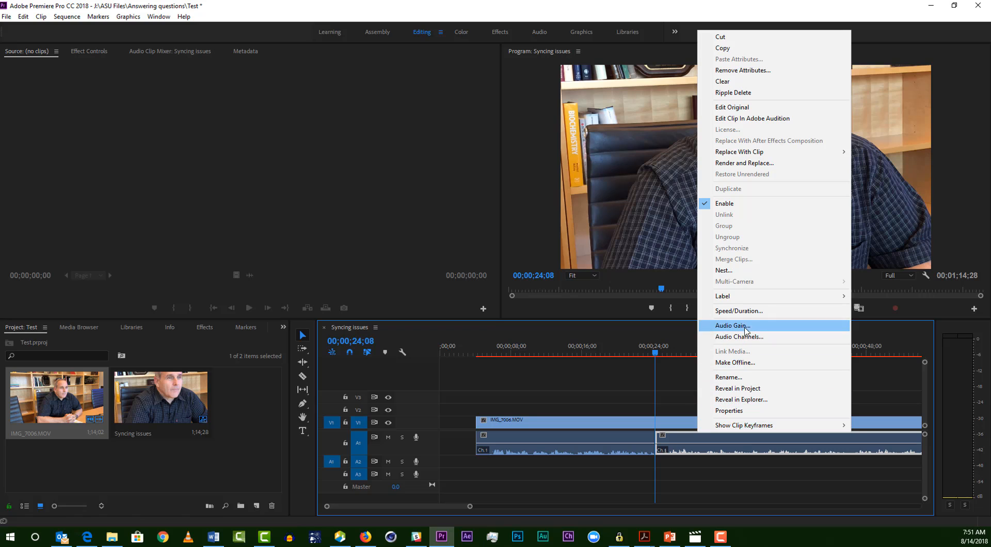
click(745, 311)
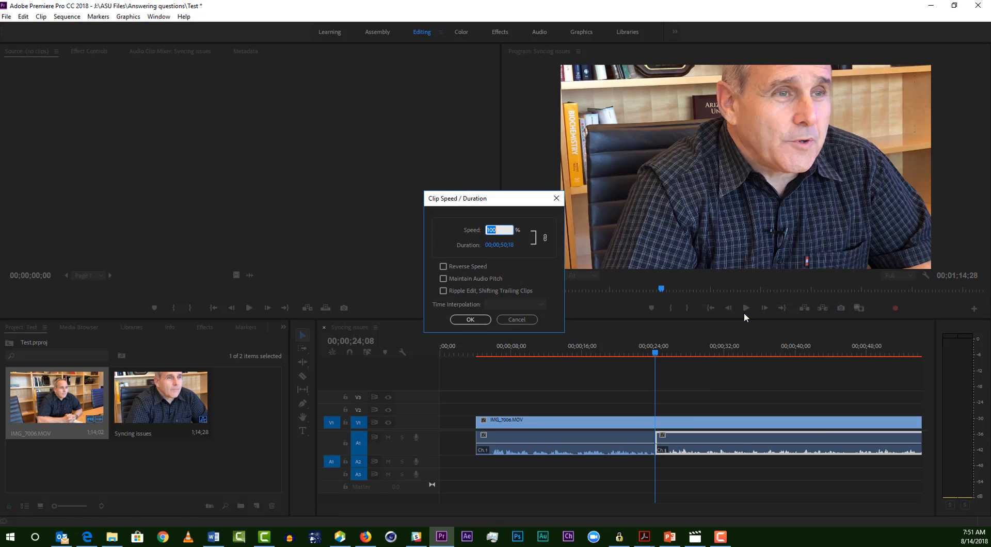
click(505, 230)
text(5)
click(482, 321)
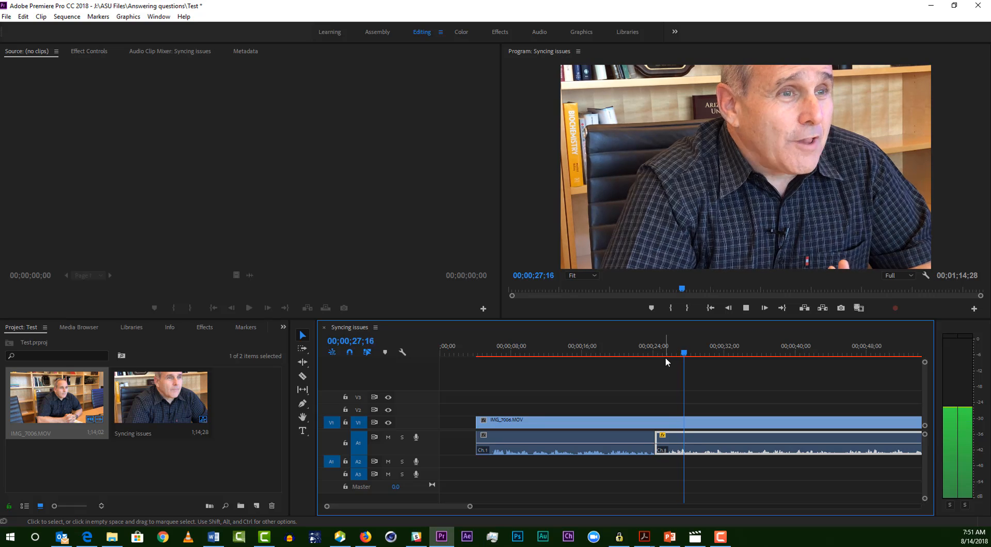
key(space)
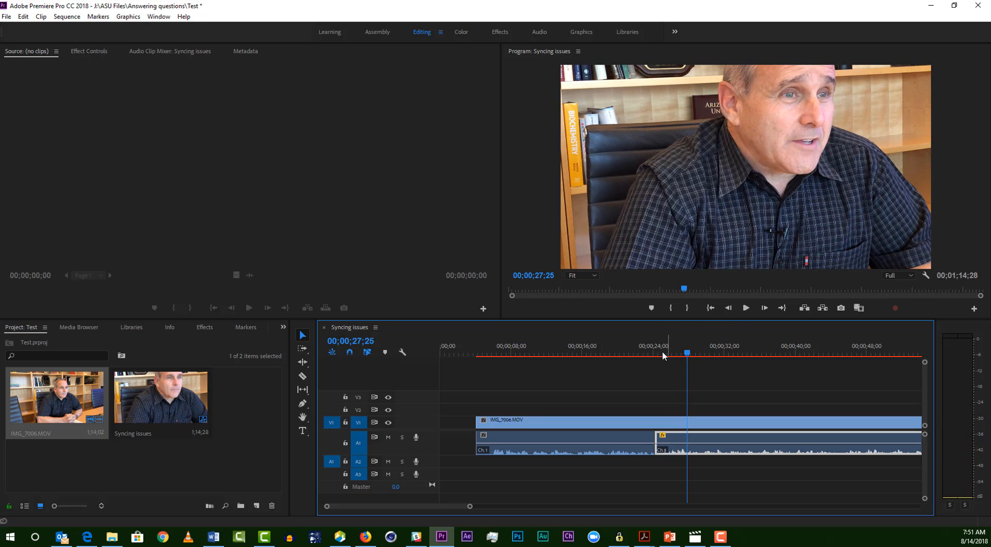
Step: Slow the audio segment after the cut to slightly below its original speed and play back a few seconds of it
right_click(677, 441)
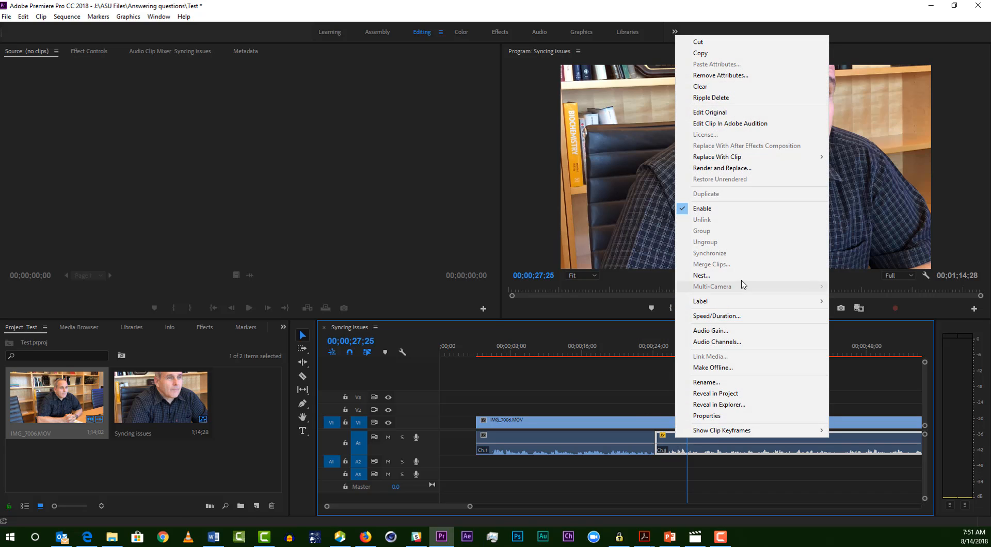
click(738, 316)
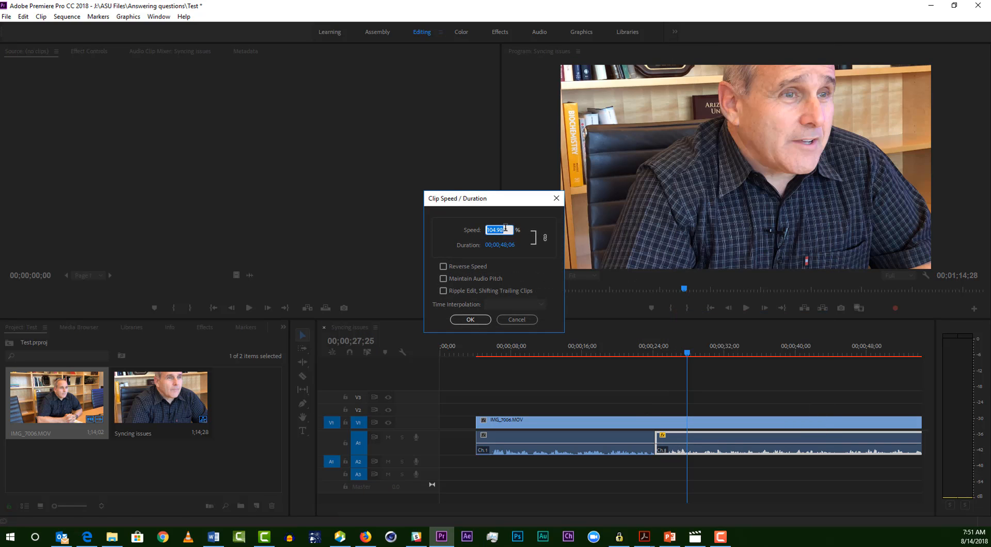
drag(485, 235, 458, 244)
text(100)
key(Return)
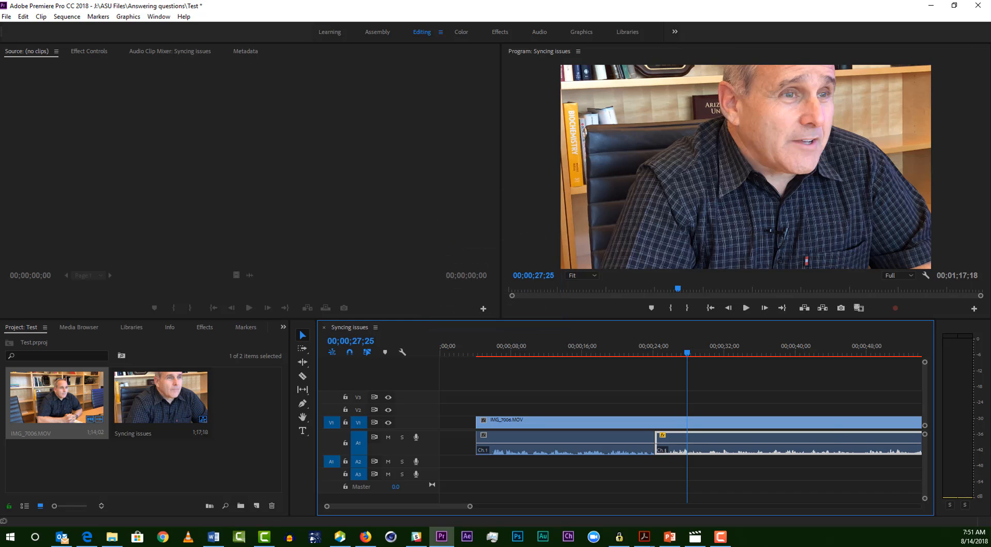
key(space)
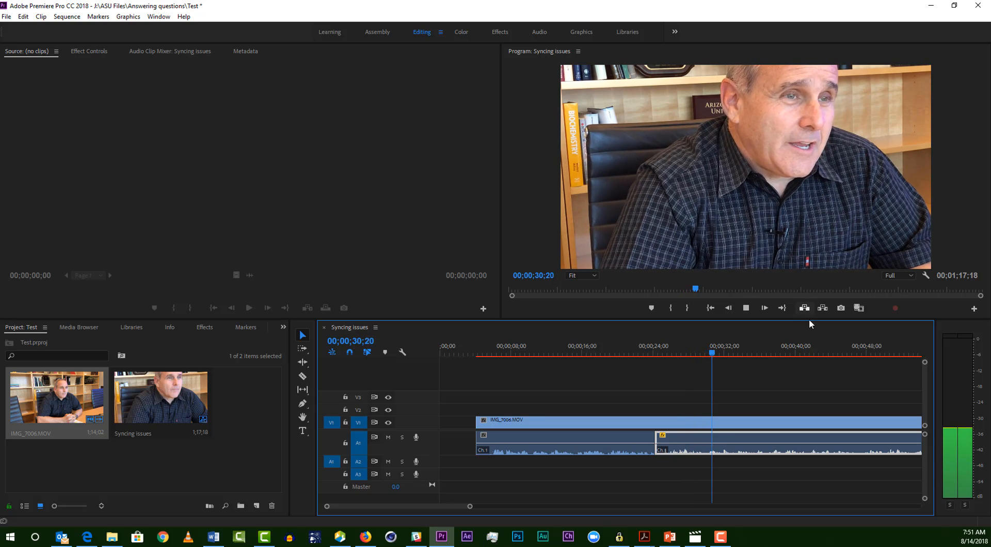
click(746, 308)
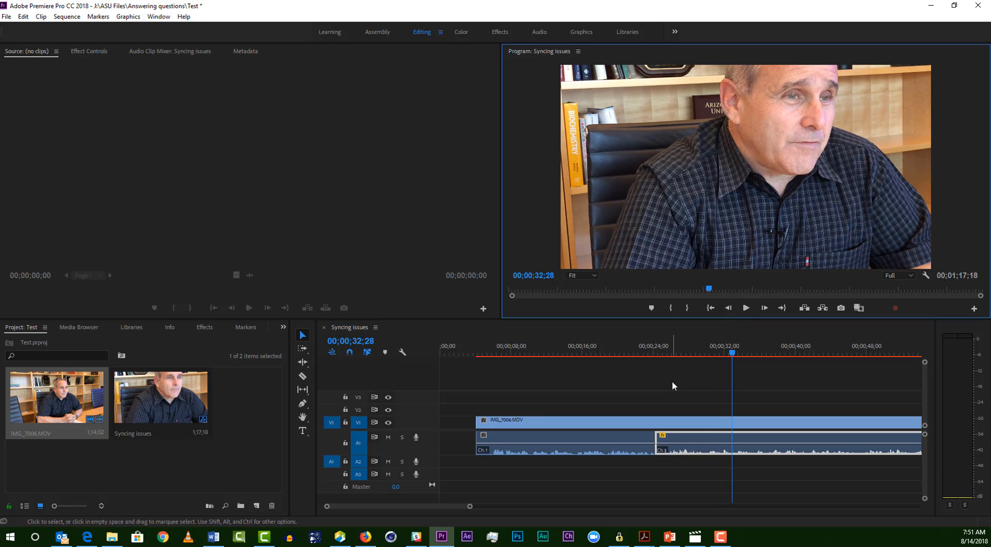